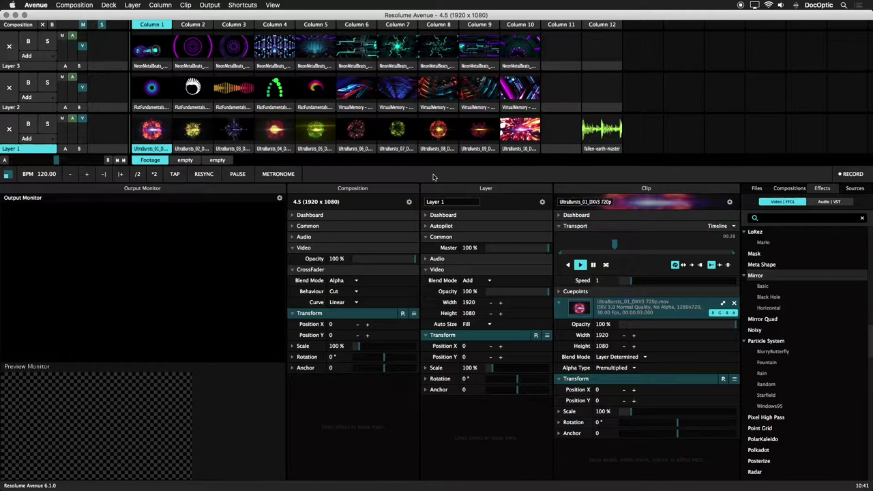
Launch the VirtualMemory clip in Layer 2, Column 6 and apply the Mirror effect to it.
click(365, 95)
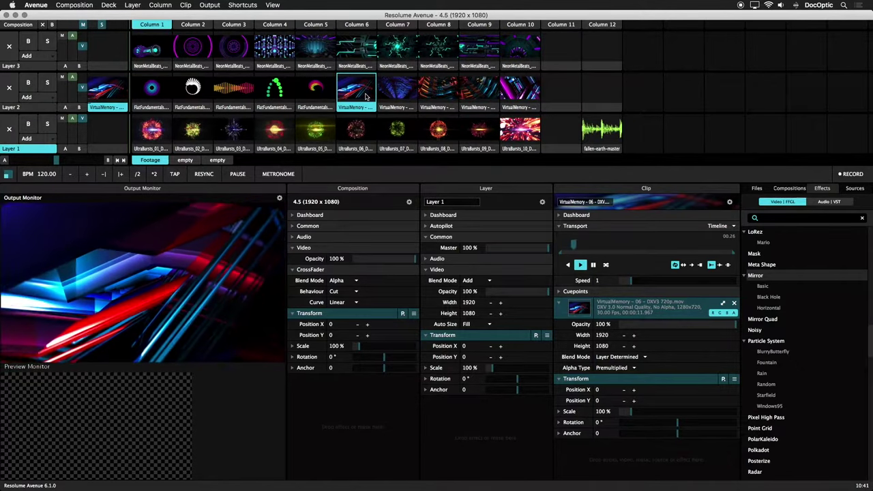
drag(755, 275, 712, 437)
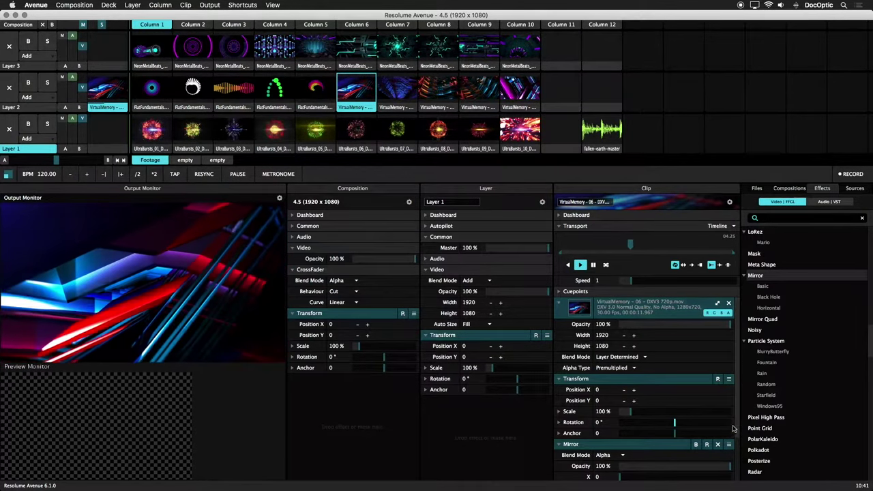
scroll(736, 440, down, 3)
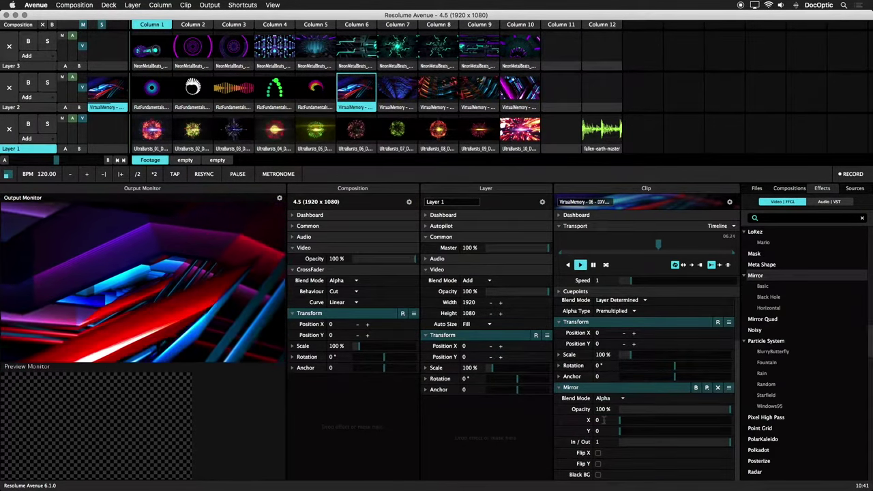
Set Mirror X and Y to 0.50, then try out the In/Out slider.
text(0.5)
key(Return)
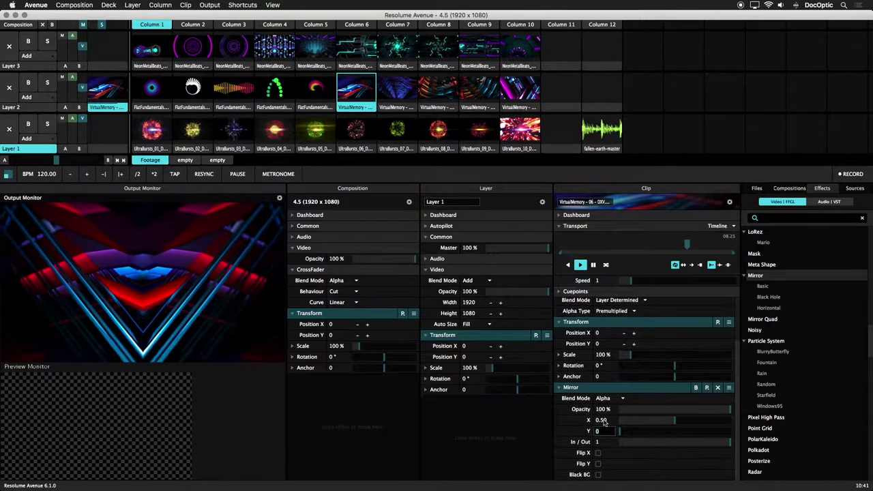
key(Return)
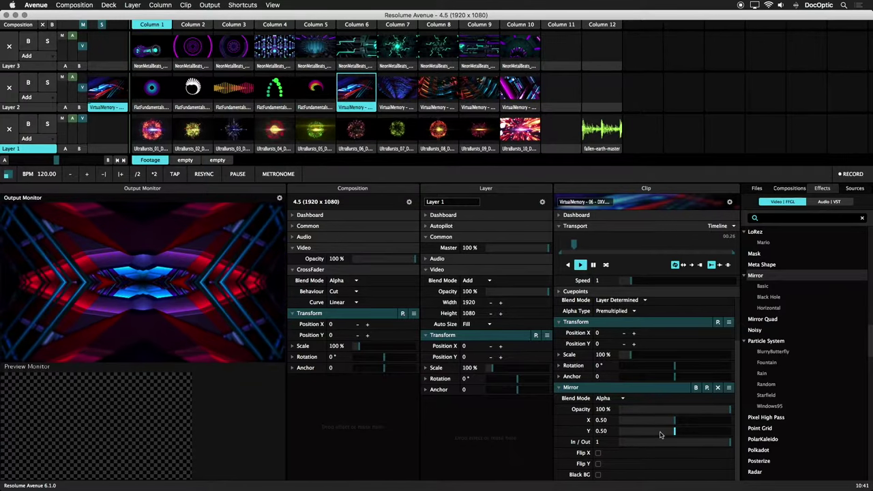
mouse_move(730, 442)
mouse_down()
mouse_move(716, 442)
mouse_move(739, 444)
mouse_move(708, 445)
mouse_move(736, 445)
mouse_up()
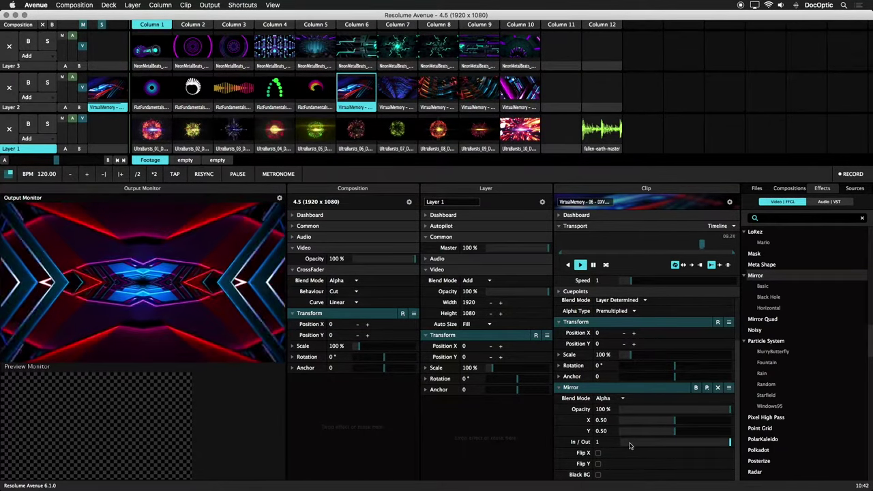
click(561, 441)
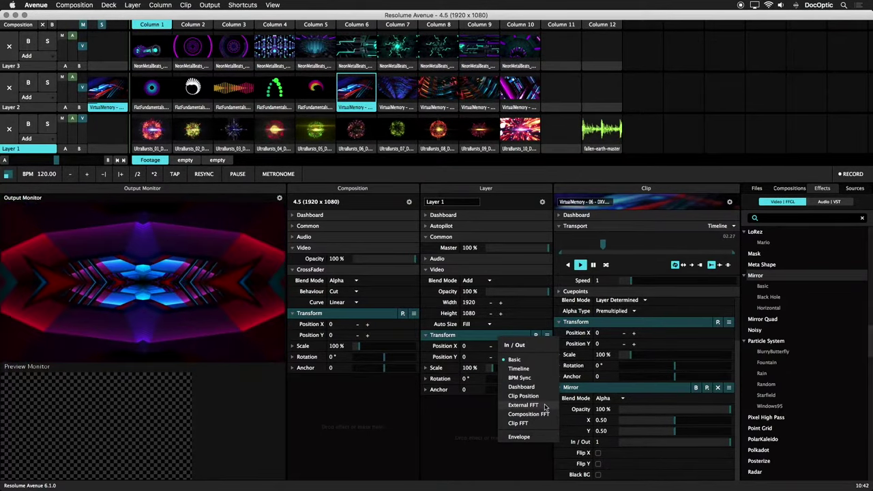
click(481, 406)
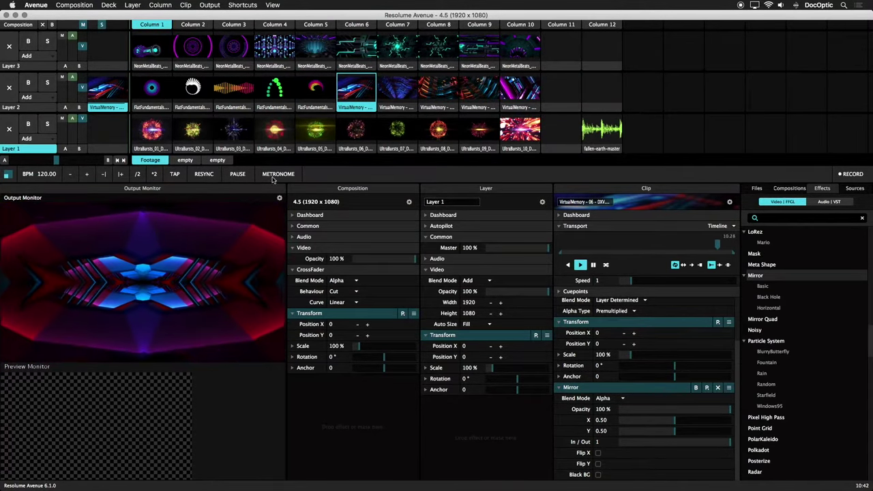
In Audio preferences, keep AG06/AG03 as input device and set External Audio FFT Input to Input 1.
click(36, 5)
click(48, 16)
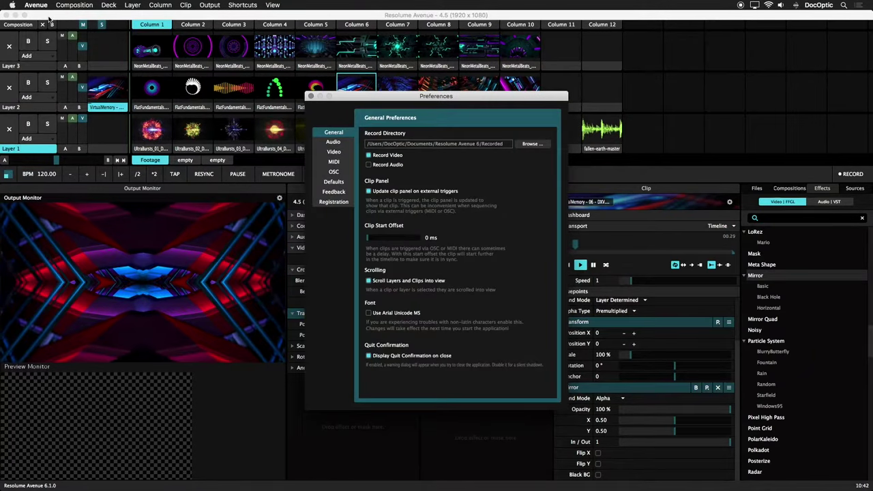
click(332, 142)
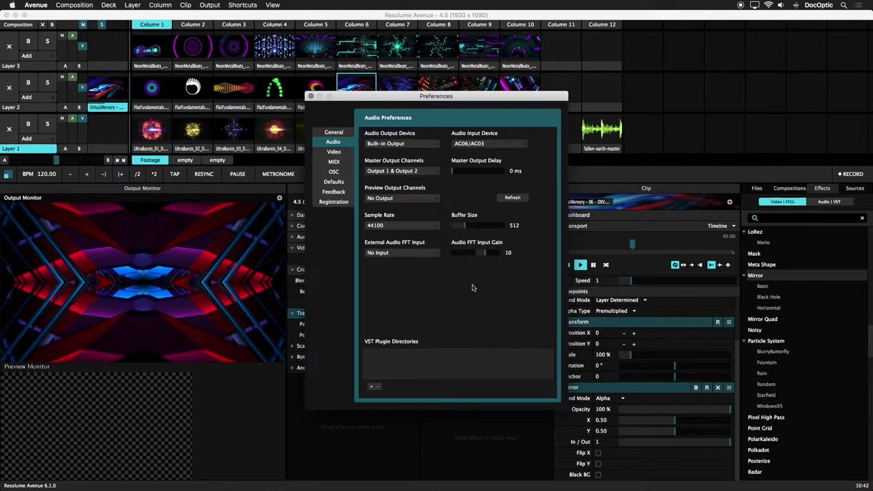
click(523, 145)
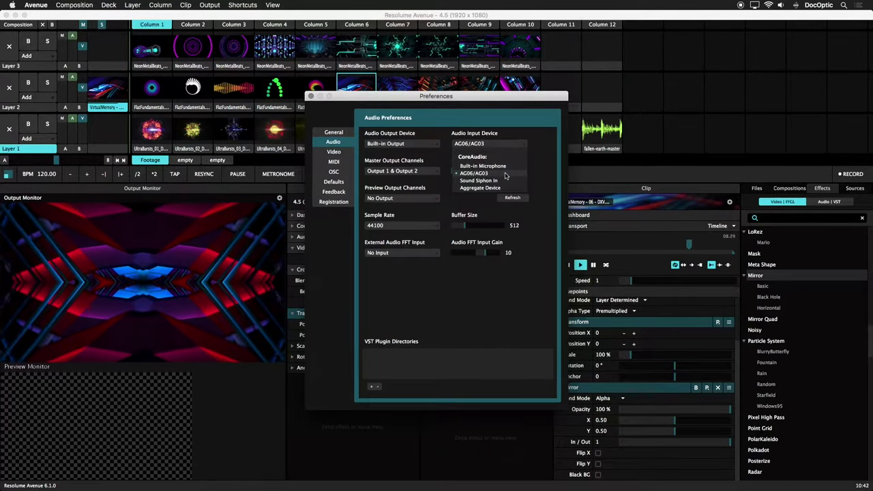
click(506, 173)
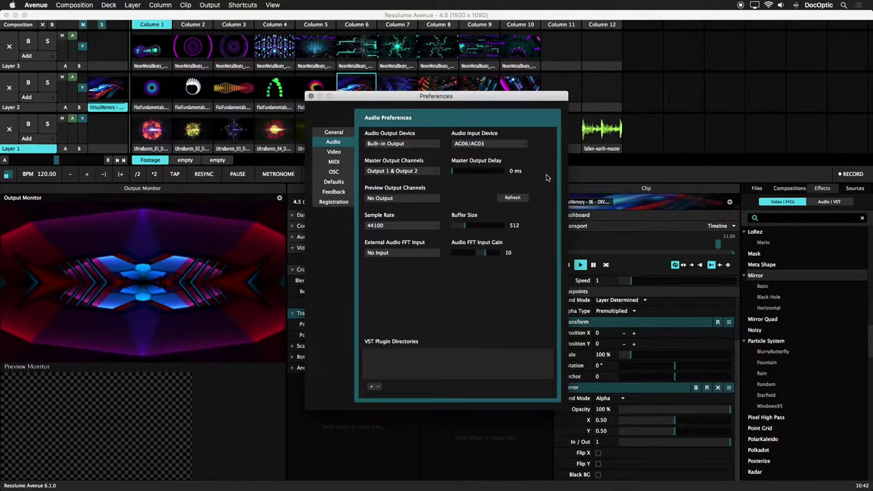
click(429, 253)
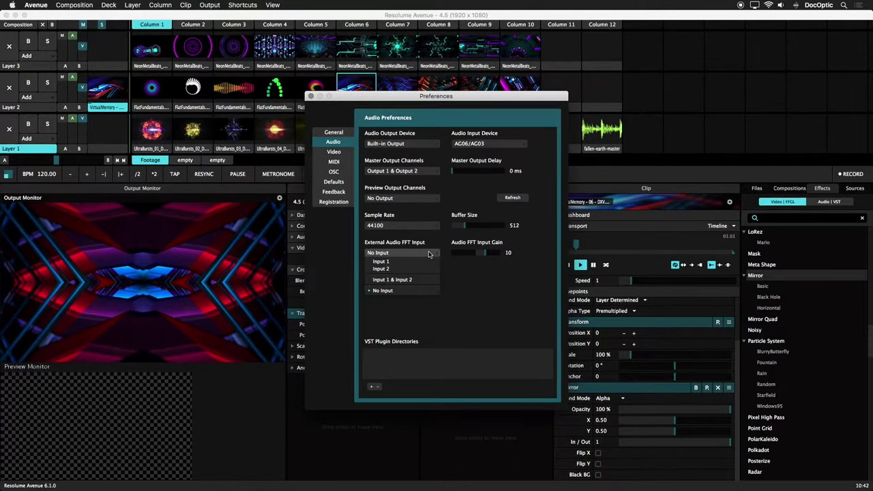
click(412, 263)
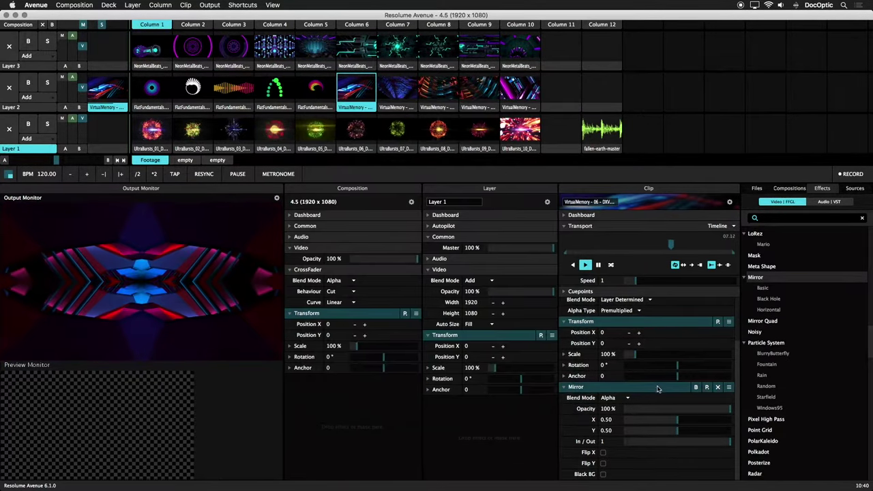
Drive the Mirror In/Out from External FFT and adjust the FFT gain controlling it.
click(567, 442)
click(556, 408)
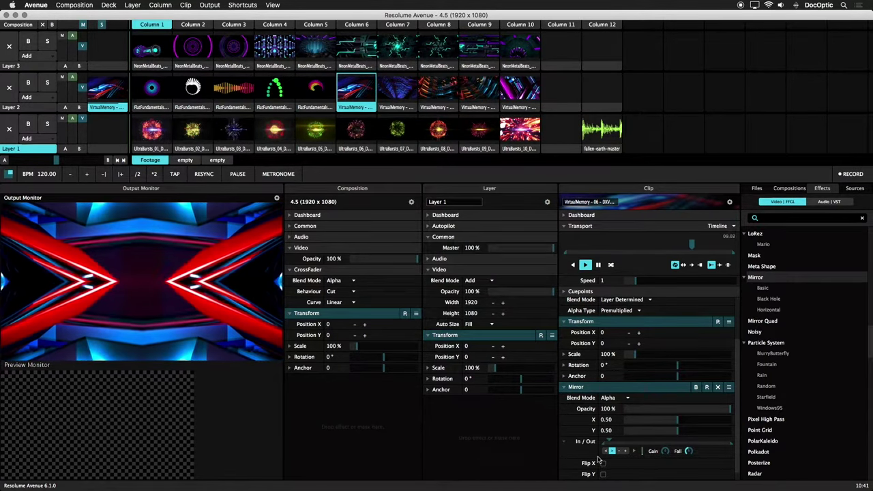
scroll(634, 462, down, 1)
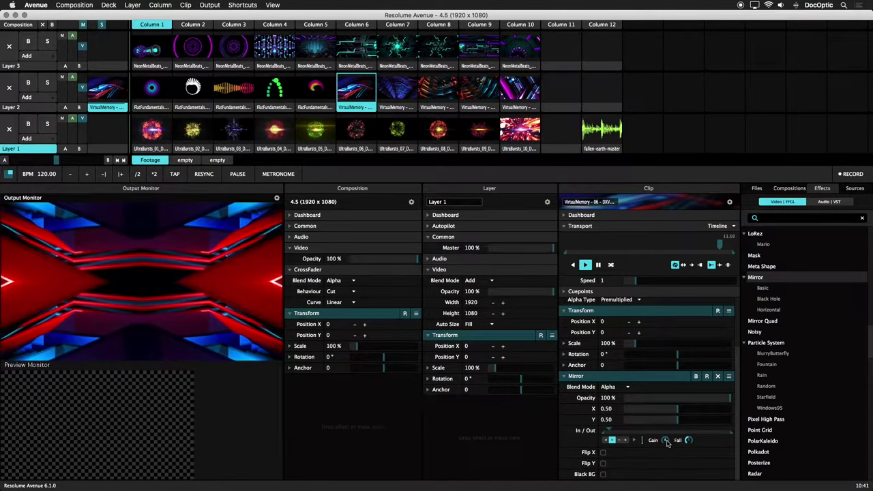
scroll(667, 442, up, 2)
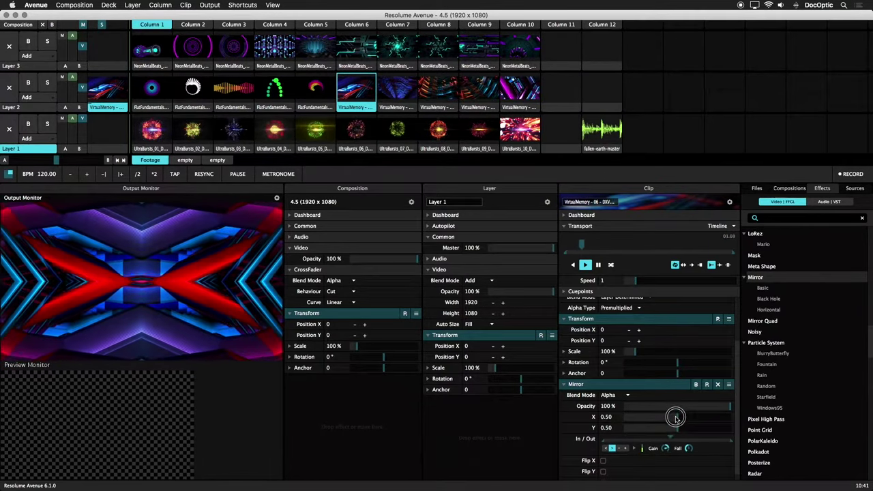
scroll(671, 428, down, 1)
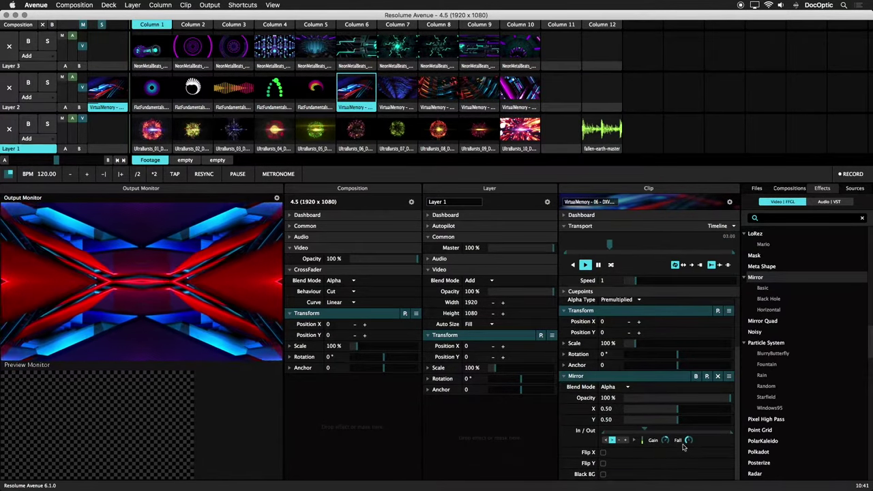
mouse_move(667, 442)
mouse_down()
mouse_move(668, 419)
mouse_move(669, 448)
mouse_up()
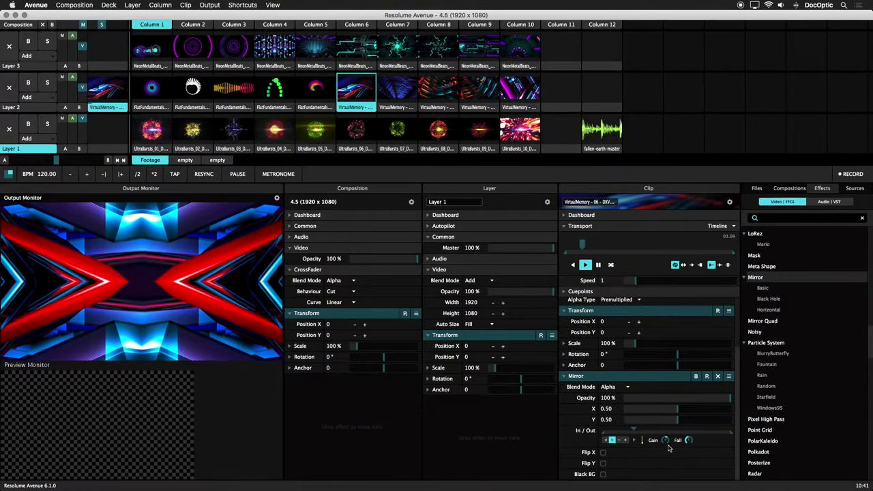
Enable View > Show FFT Gain so the FFT GAIN knob appears in the BPM bar.
click(667, 441)
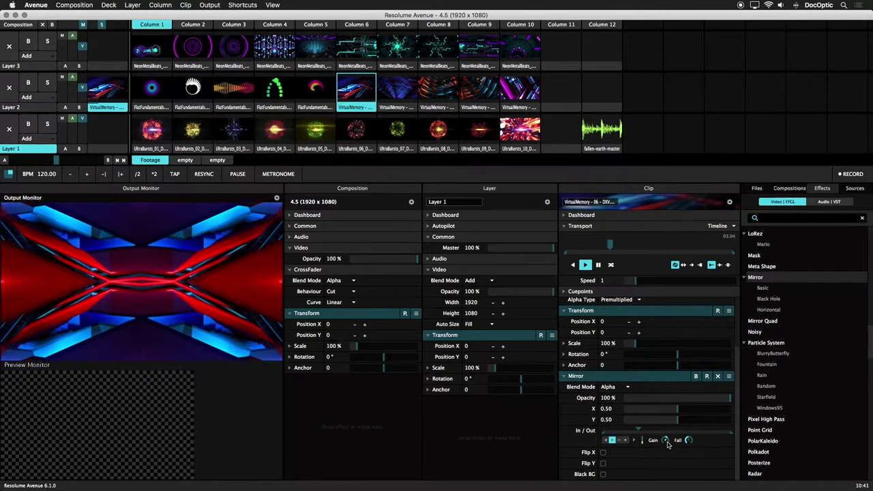
click(273, 5)
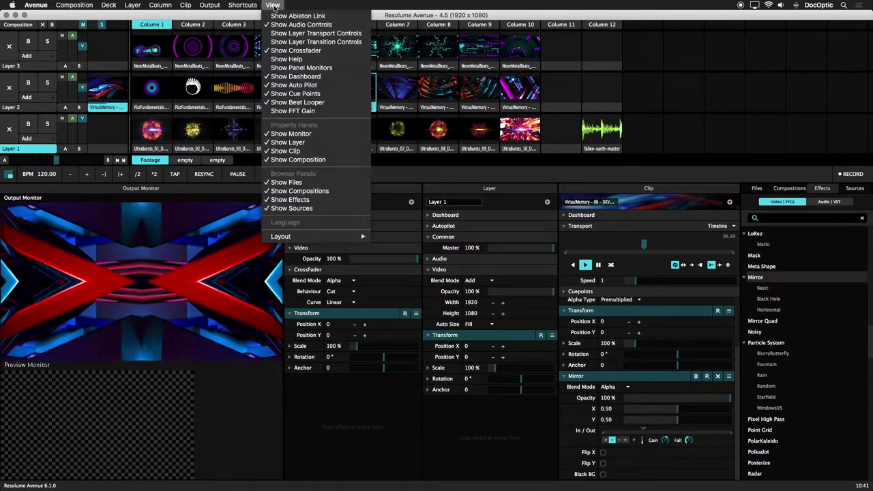
click(305, 111)
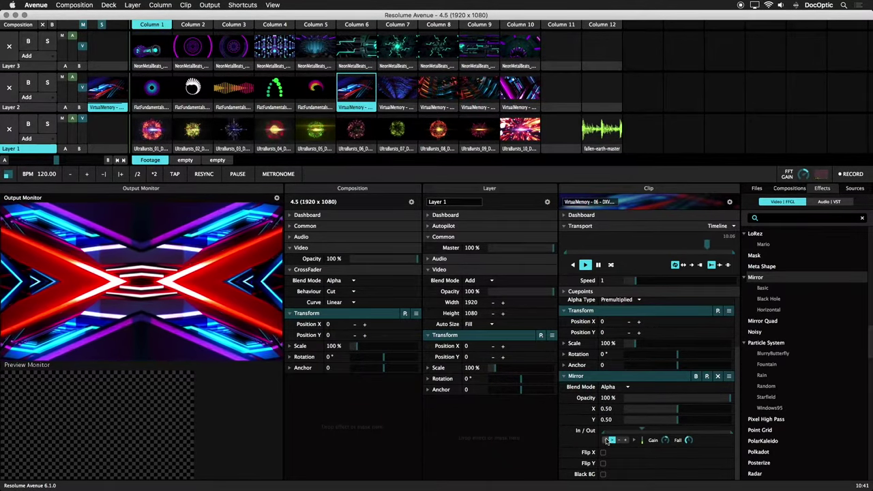
Drag the Mirror In/Out slider handle slightly left to reduce the amount.
drag(608, 440, 597, 441)
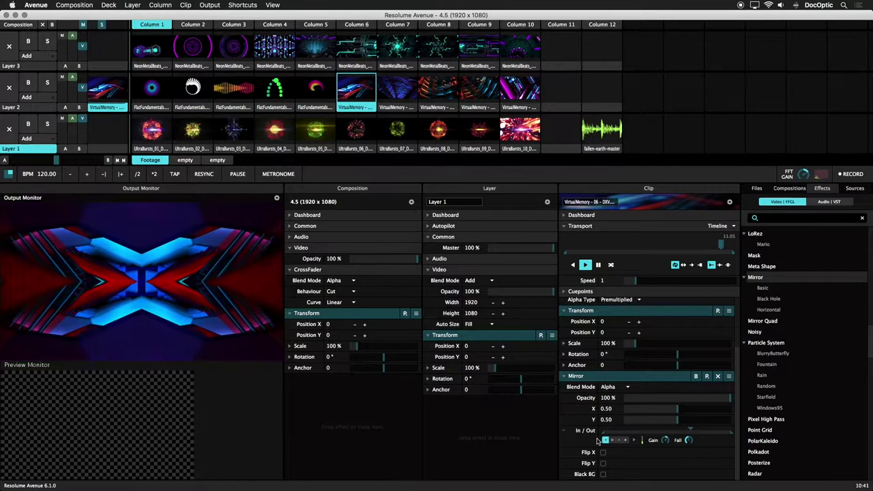
Expand the In/Out FFT graph, try the M and H bands, choose L, and raise the marker from 0.08 to 0.19.
click(641, 441)
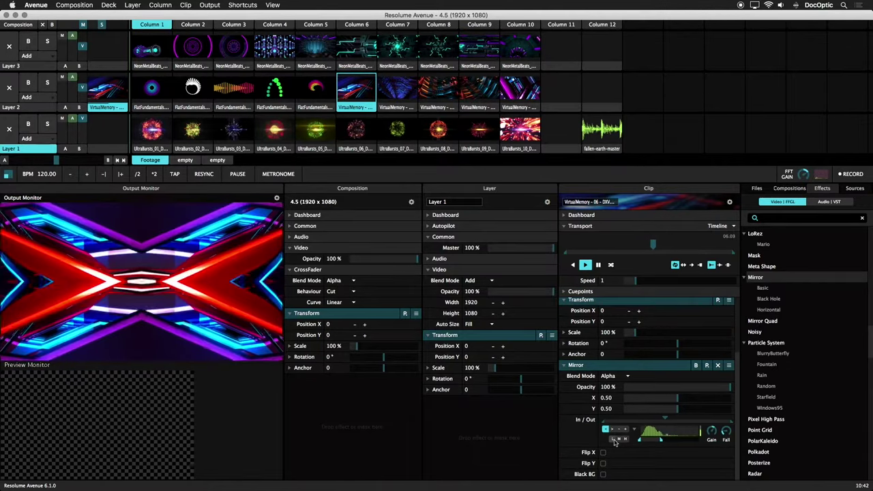
click(618, 439)
click(626, 440)
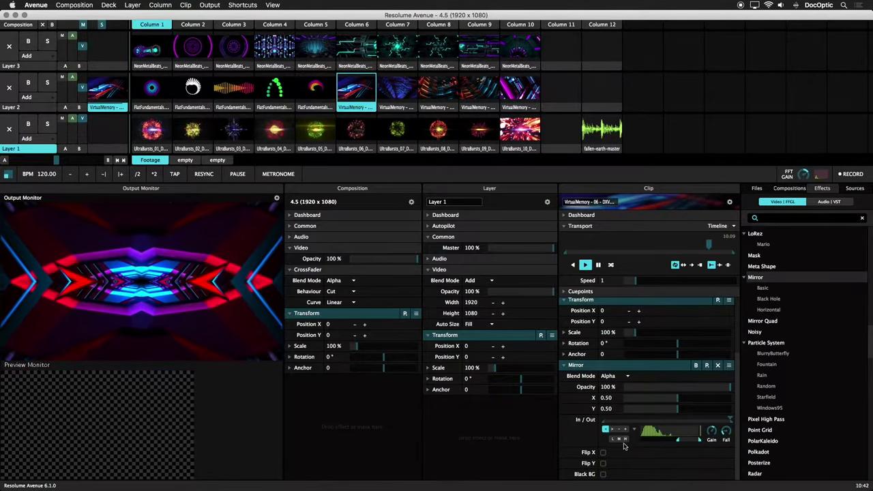
click(612, 440)
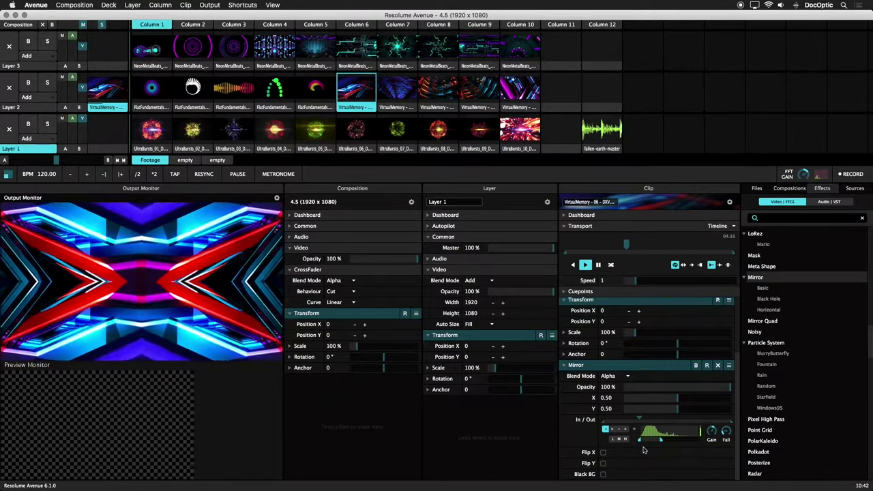
click(644, 440)
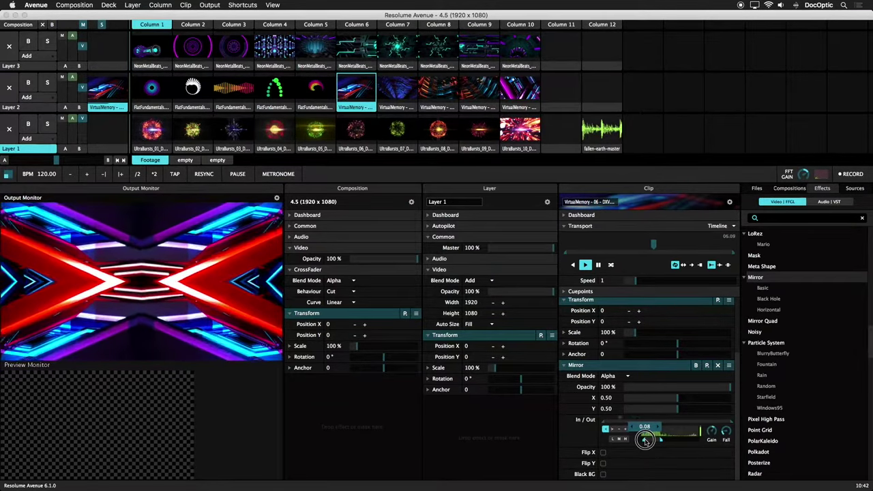
mouse_move(645, 439)
mouse_down()
mouse_move(665, 441)
mouse_move(651, 440)
mouse_up()
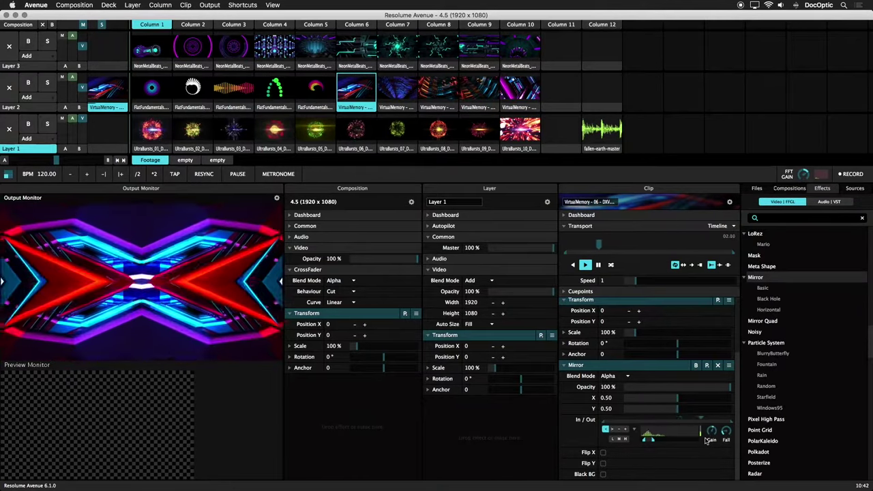
Switch In/Out to Composition FFT and trigger the fallen-earth-master audio clip in Layer 1.
click(563, 421)
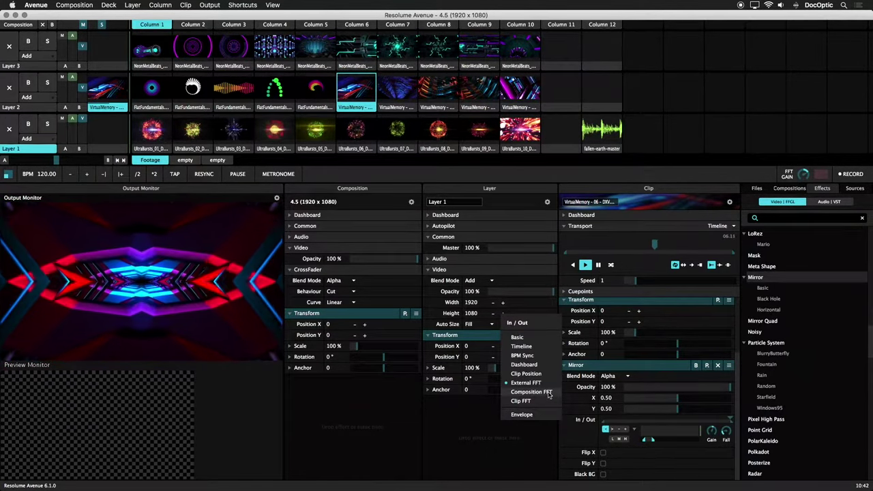
click(544, 392)
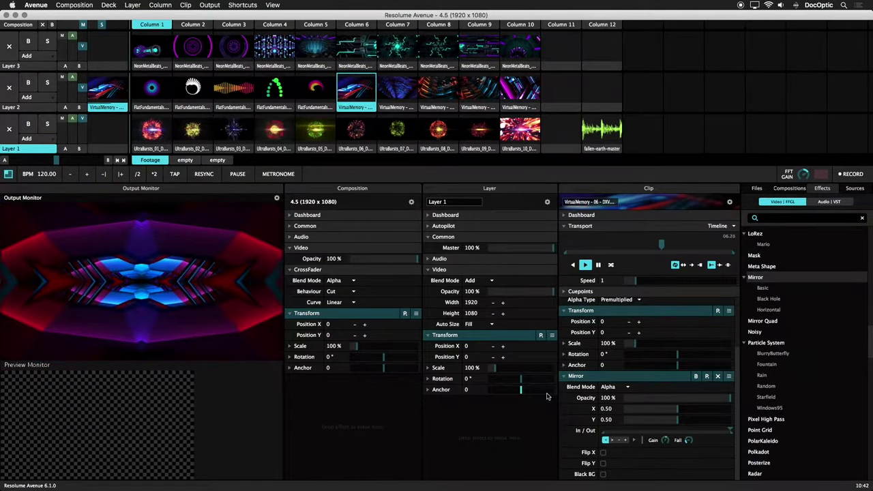
click(611, 150)
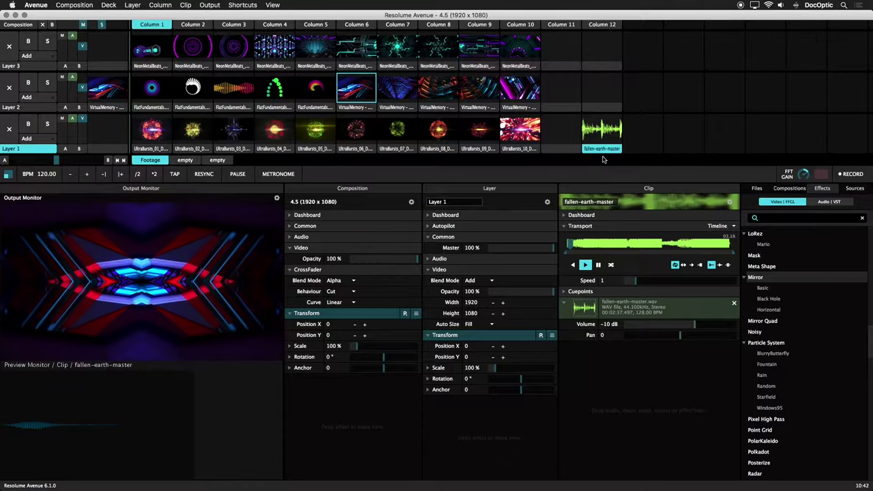
click(605, 137)
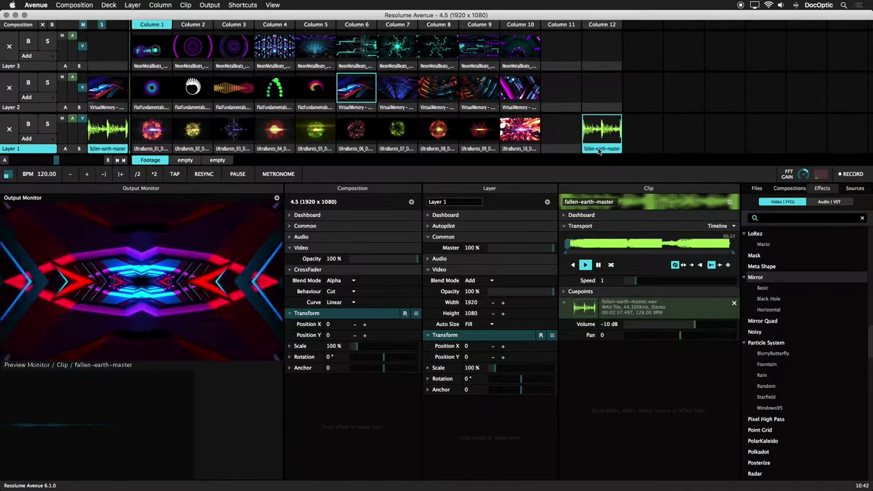
Reselect the VirtualMemory clip and expand its In/Out audio level display.
click(356, 89)
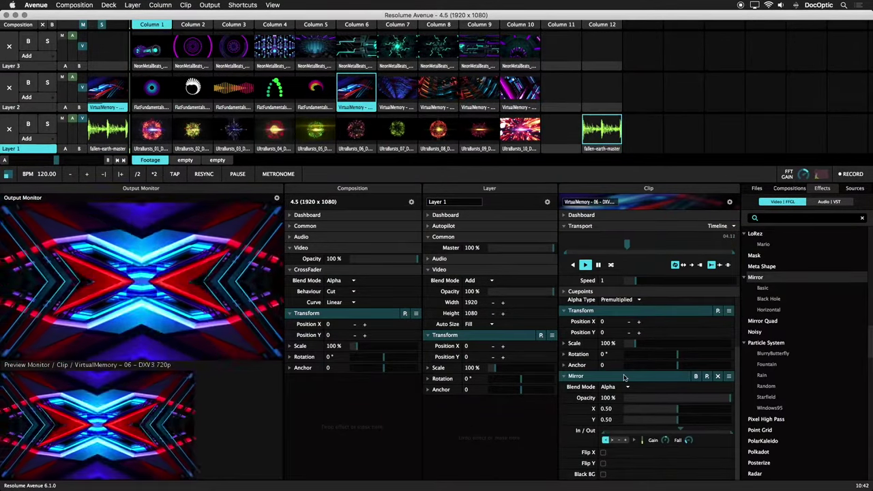
click(626, 440)
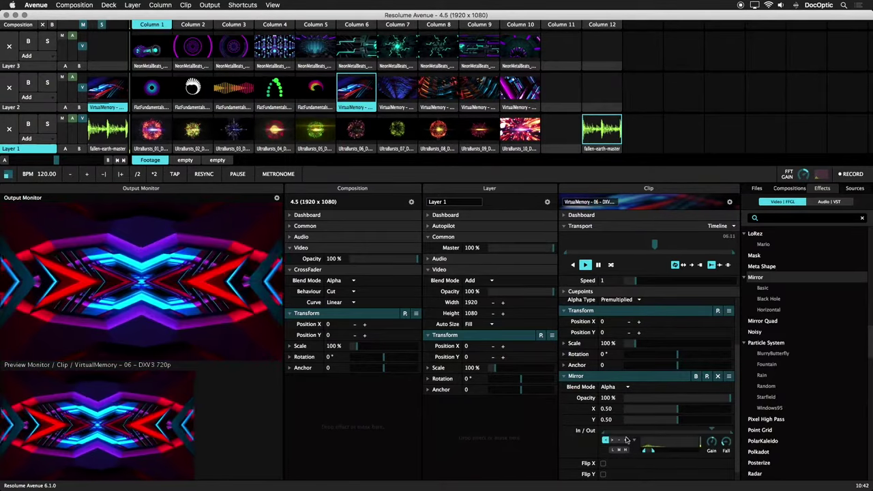
scroll(606, 436, down, 1)
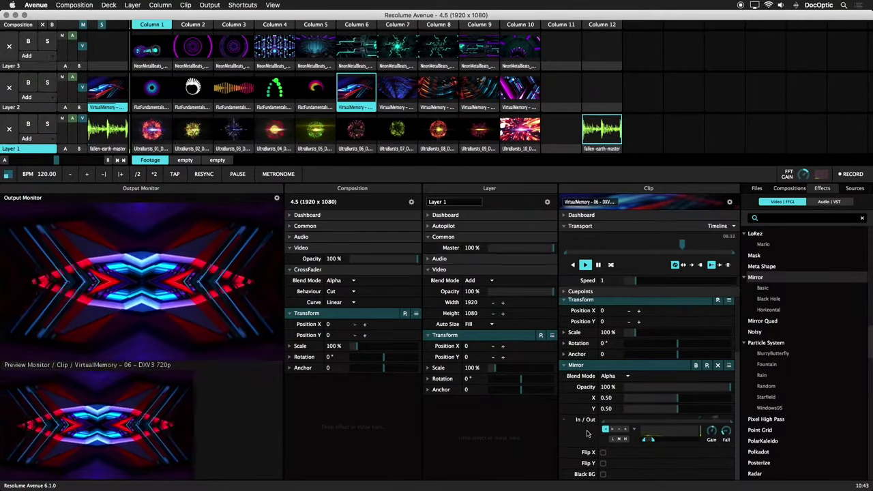
click(565, 420)
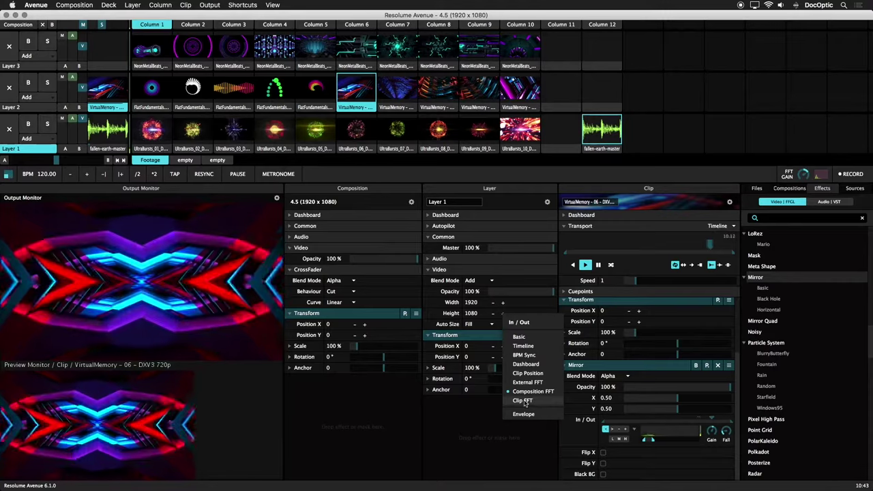
click(549, 435)
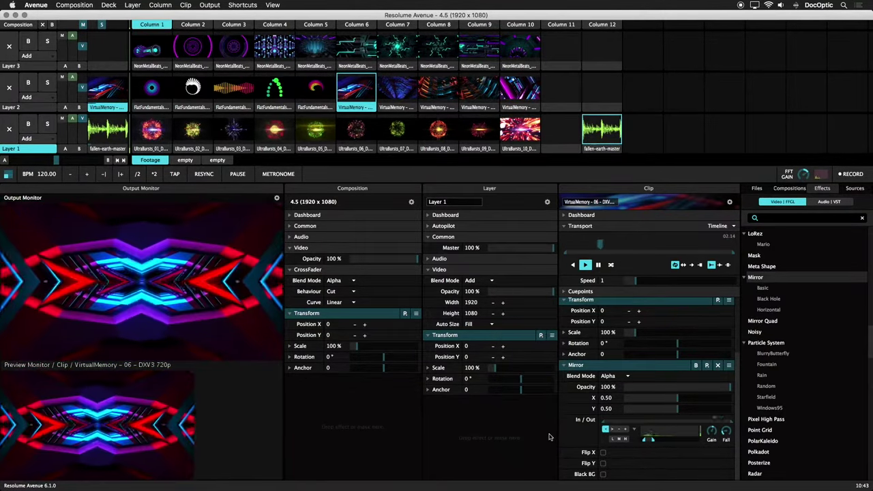